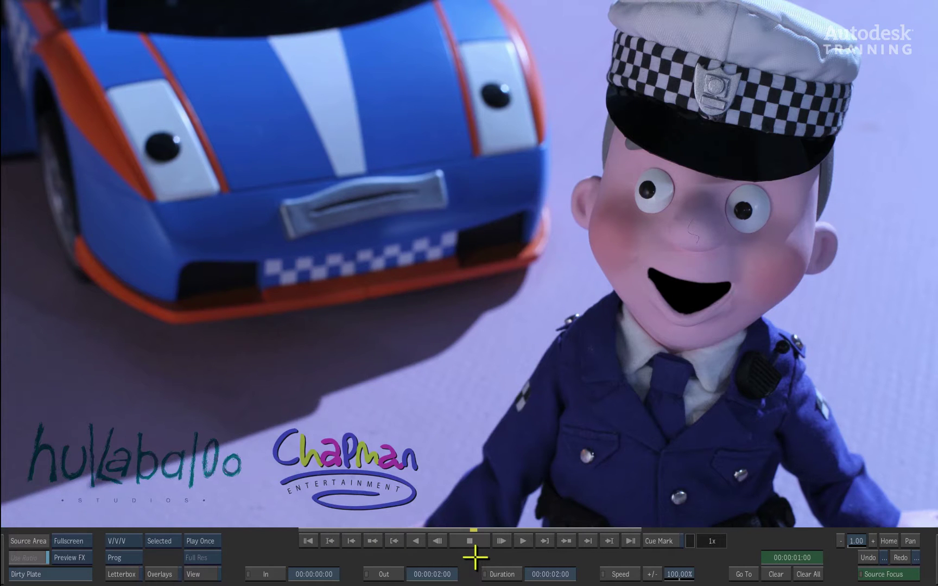
- Zoom and pan the Player in on the policeman's face
scroll(471, 313, up, 3)
drag(657, 293, 264, 369)
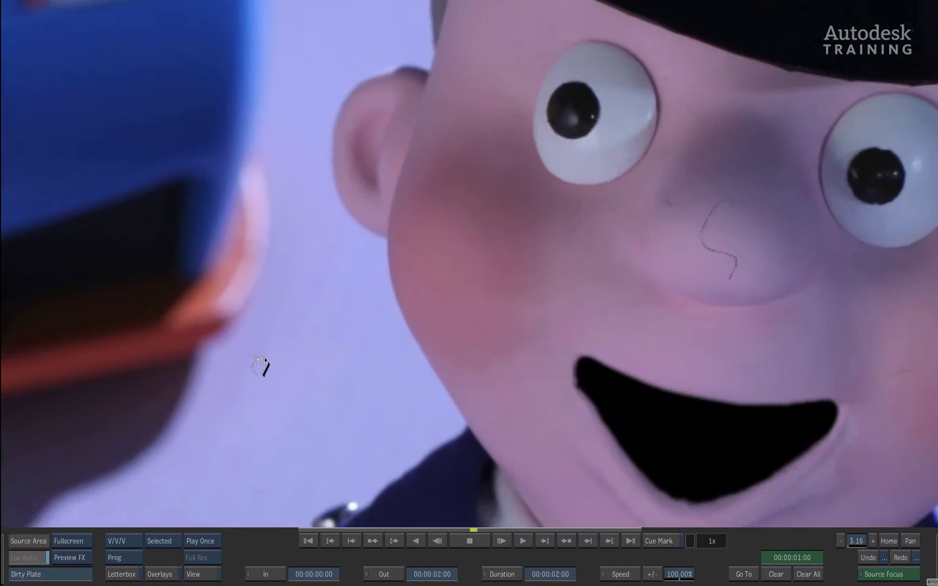
scroll(592, 379, up, 3)
scroll(477, 381, up, 2)
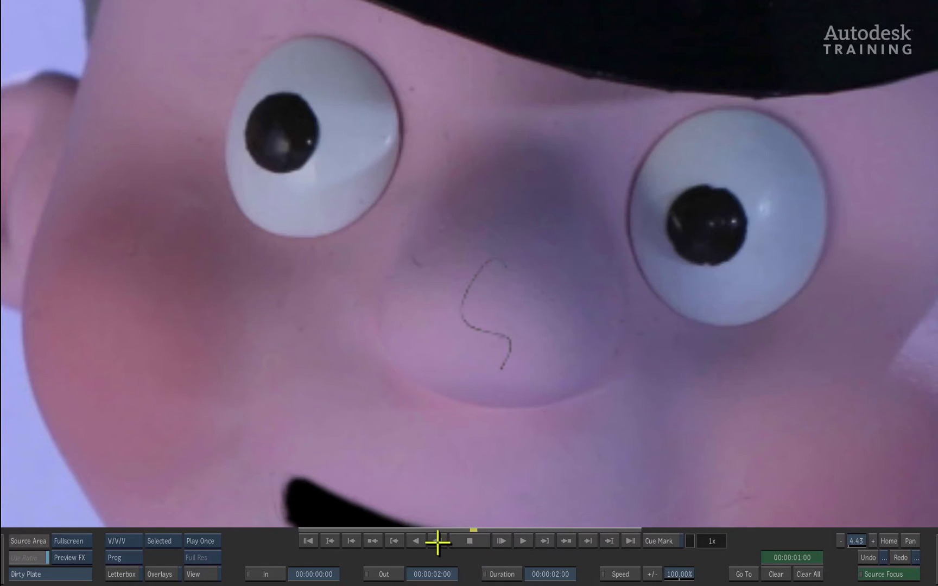
- Compare frames 00:00:00:24 and 00:00:01:00 at the nose, then zoom out to 2.26
click(502, 540)
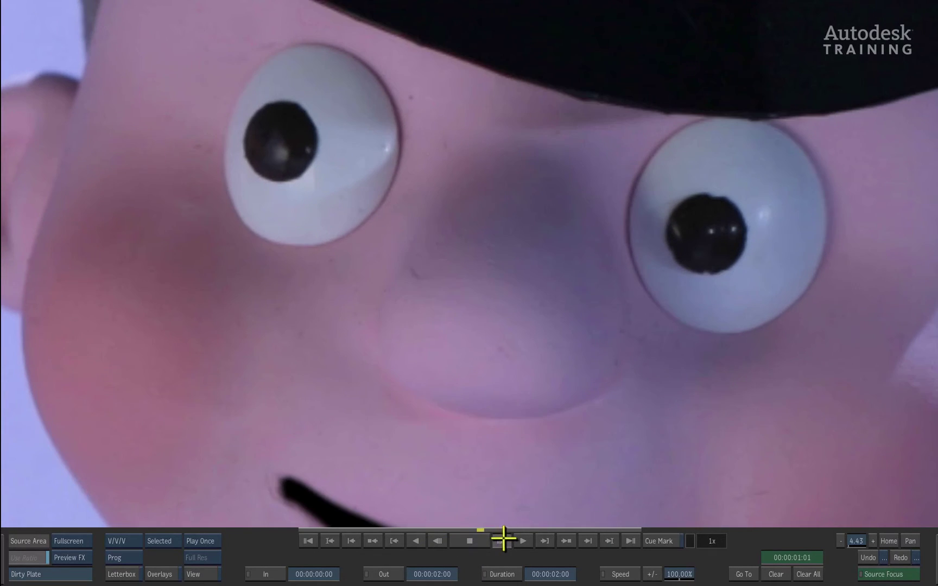
click(438, 541)
click(436, 540)
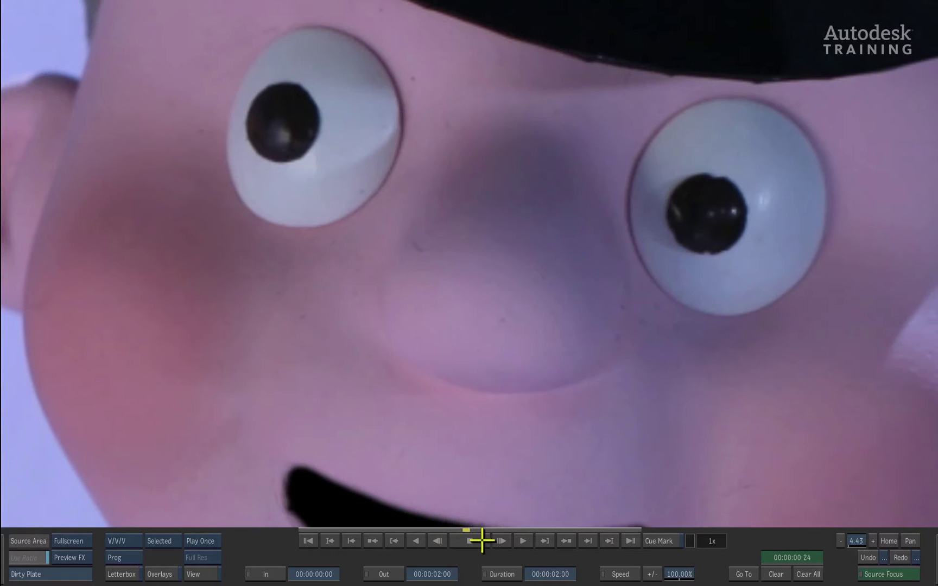
click(503, 540)
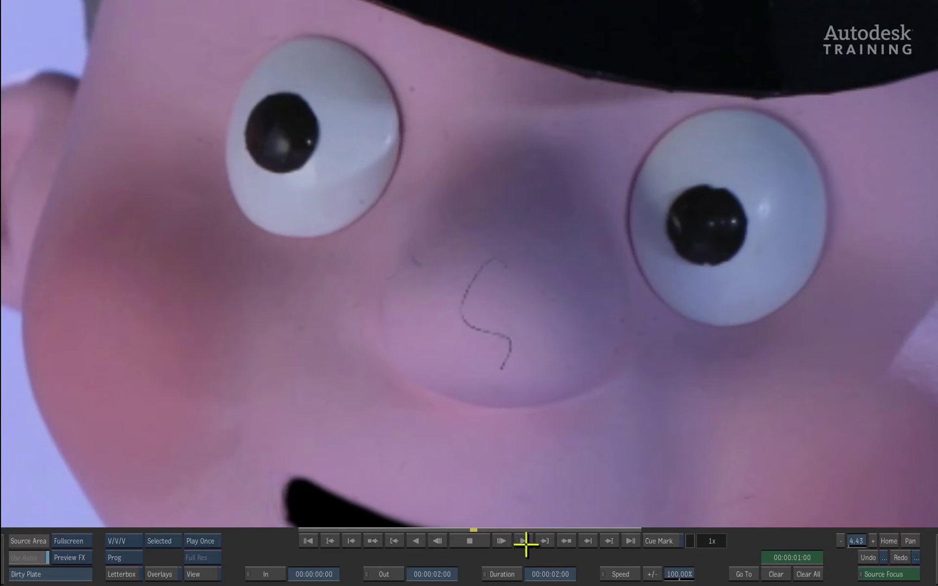
drag(855, 541, 742, 543)
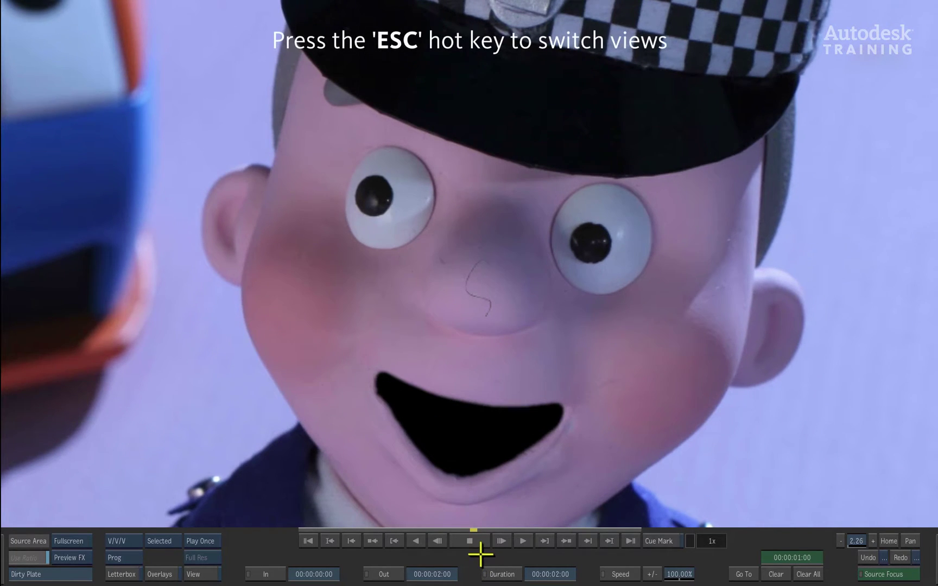
- Return to the EditDesk and apply Paint to the clip with the Front/Back input layout
key(Escape)
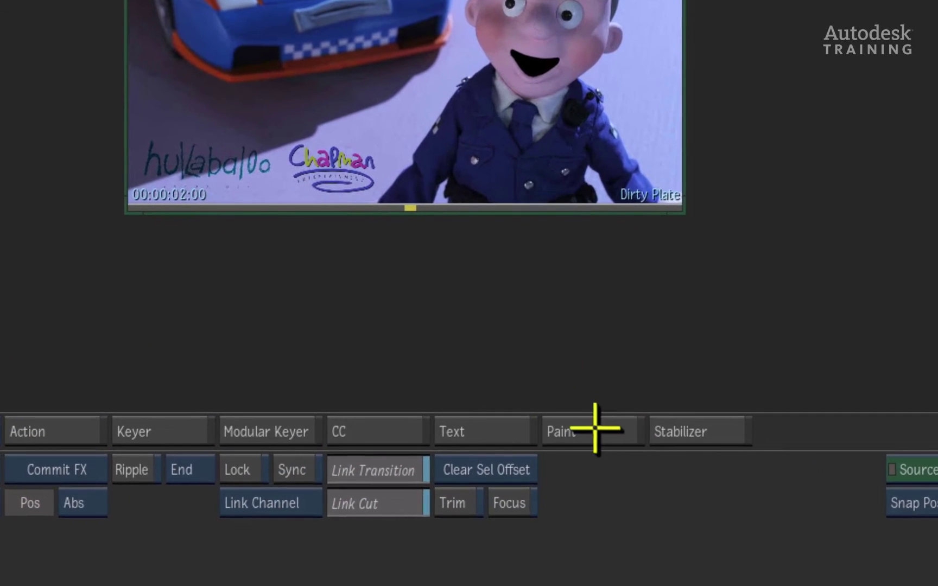
click(596, 429)
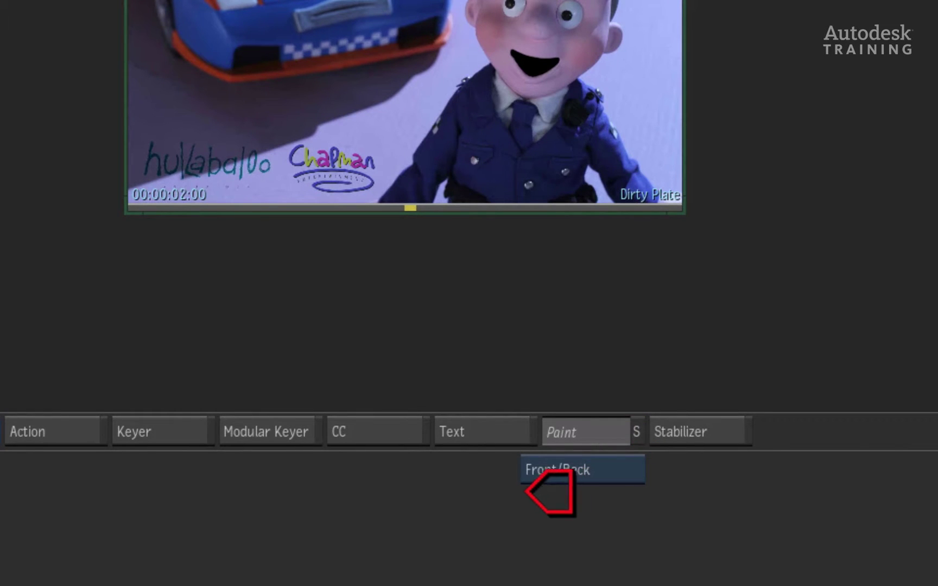
click(599, 473)
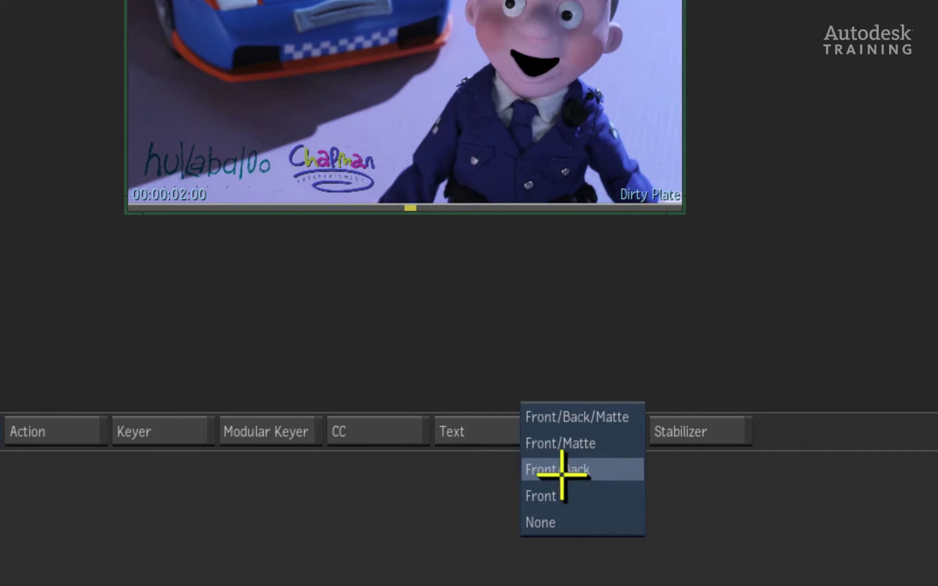
click(611, 469)
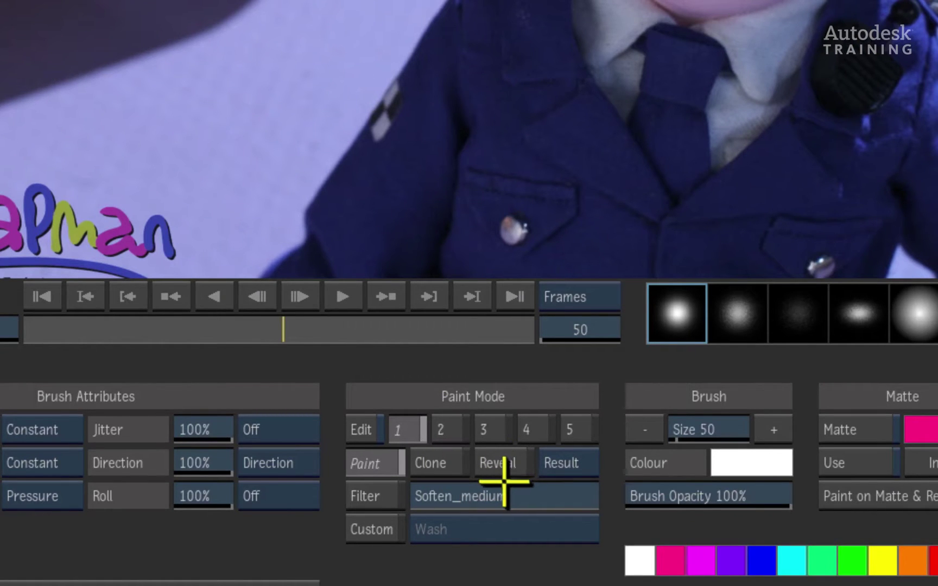
- Set the Paint Mode to Clone after briefly trying Reveal
click(450, 463)
click(488, 466)
click(444, 465)
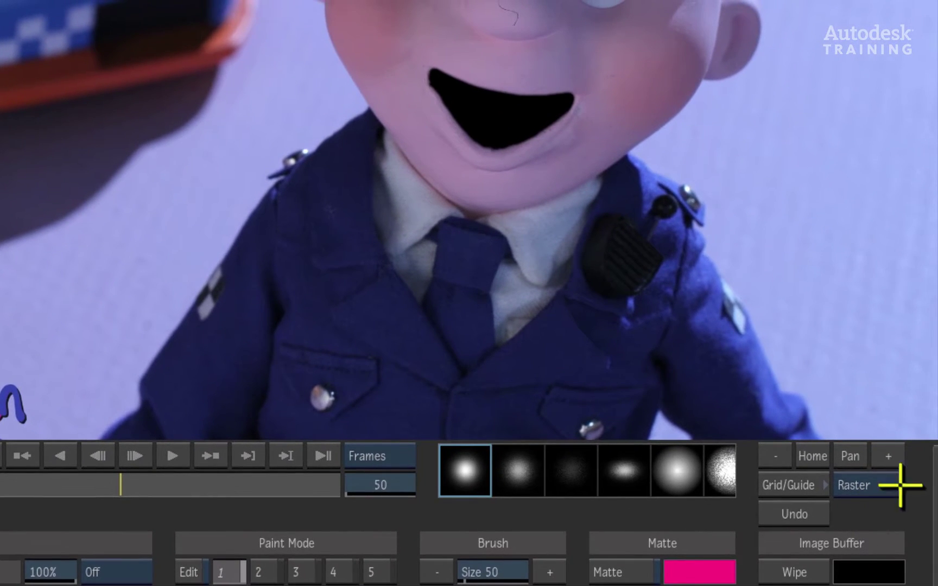
- Zoom in two steps and pan the image from the shoulder to the nose and mouth corner
click(894, 450)
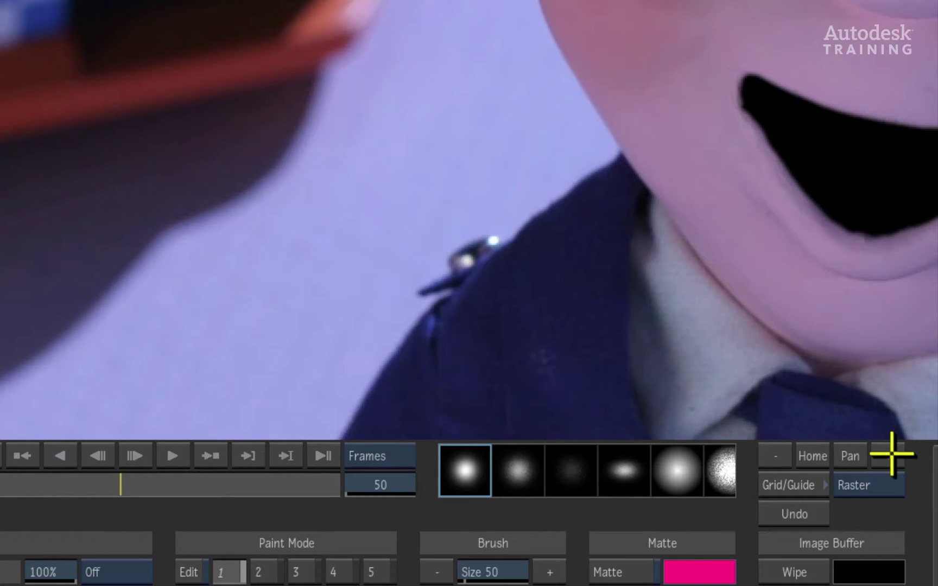
click(894, 451)
click(841, 454)
mouse_move(833, 216)
mouse_down()
mouse_move(398, 108)
mouse_move(482, 129)
mouse_up()
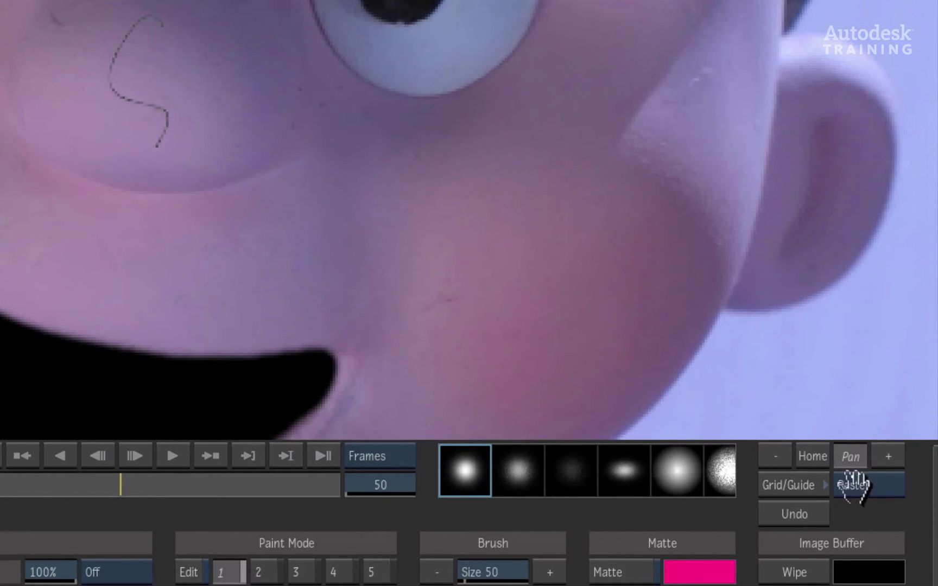
click(850, 455)
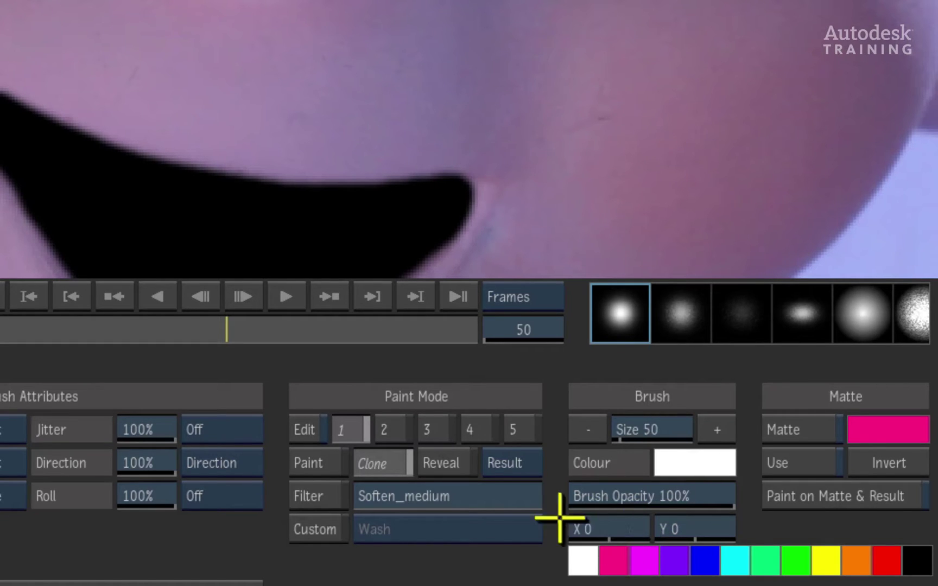
- Keep Clone mode and choose Back as the clone source instead of Matte
click(430, 461)
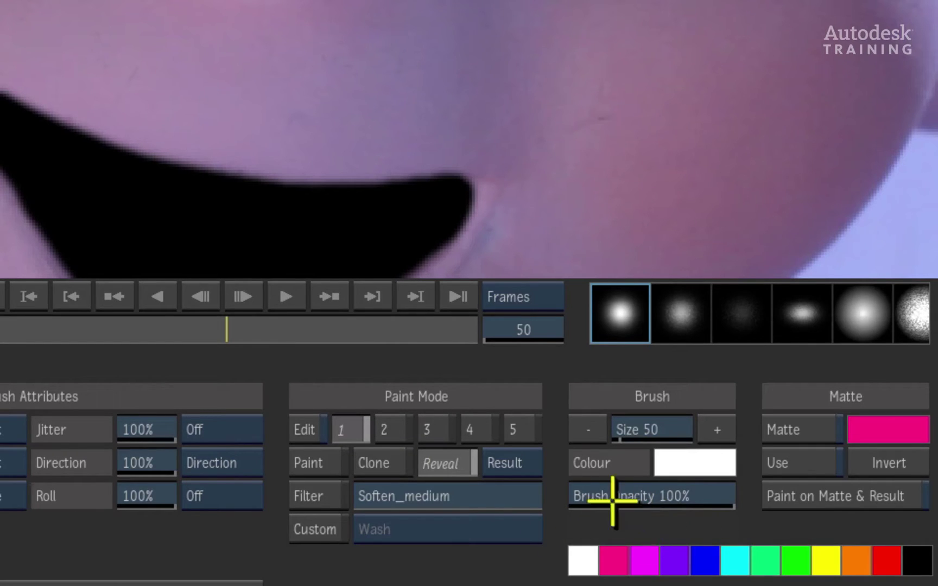
click(400, 461)
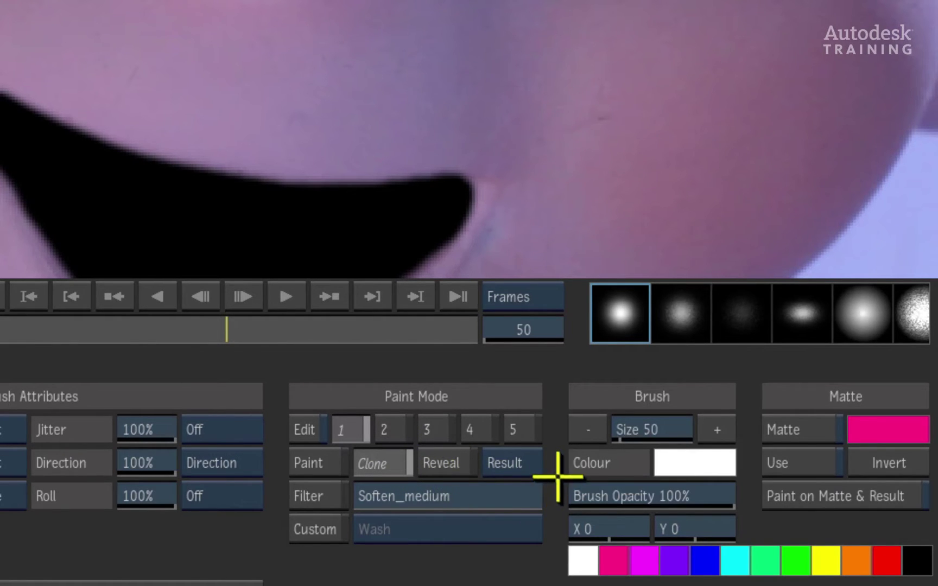
click(526, 464)
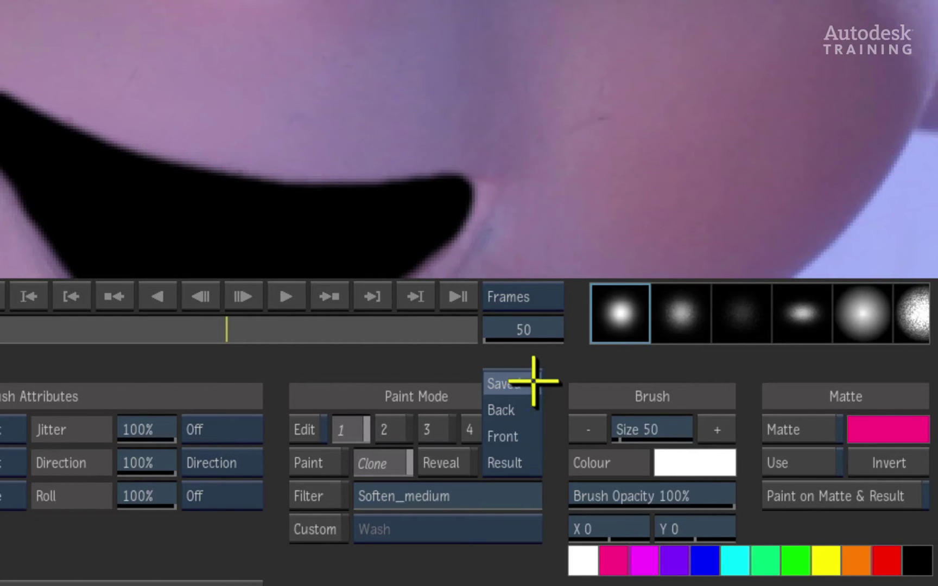
click(530, 407)
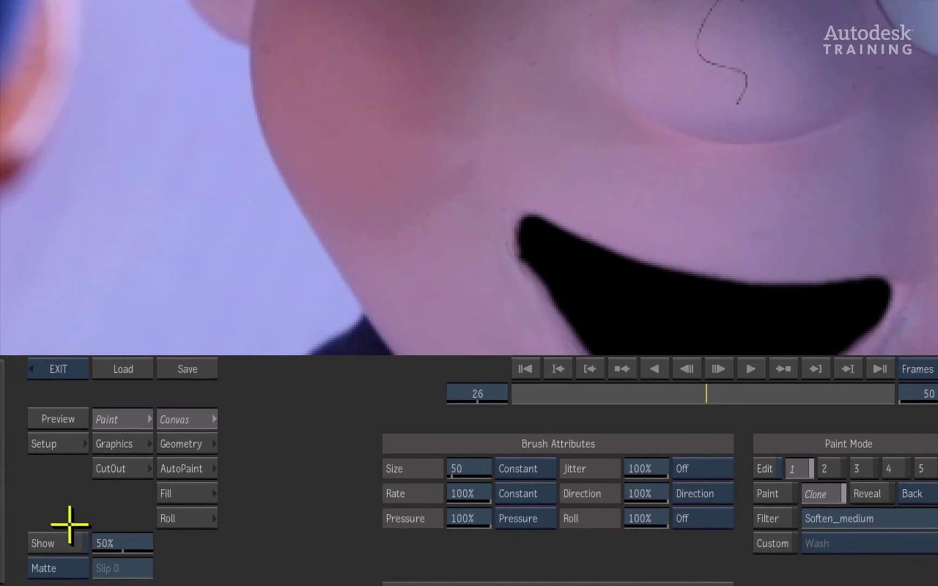
- Turn on the source image overlay and confirm Back as the clone source
click(69, 540)
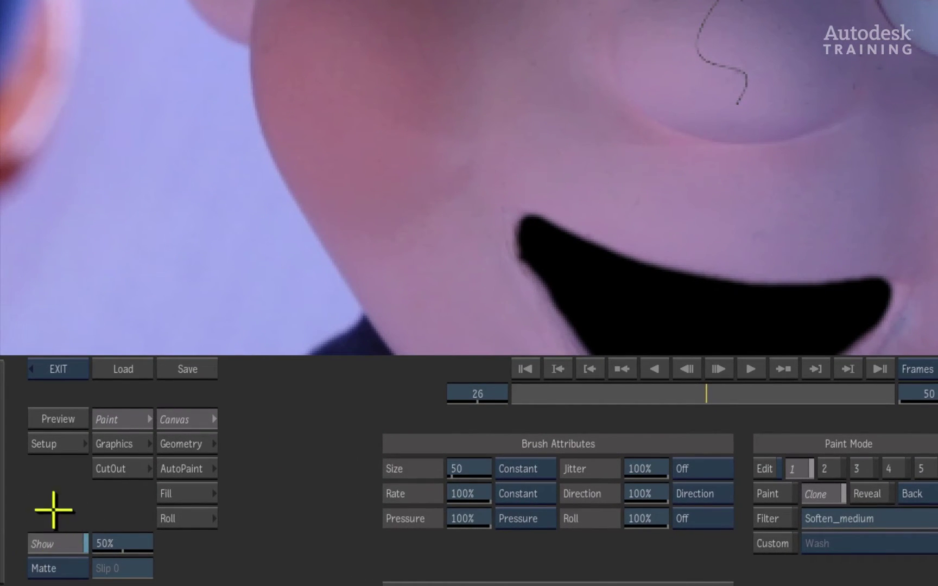
click(79, 567)
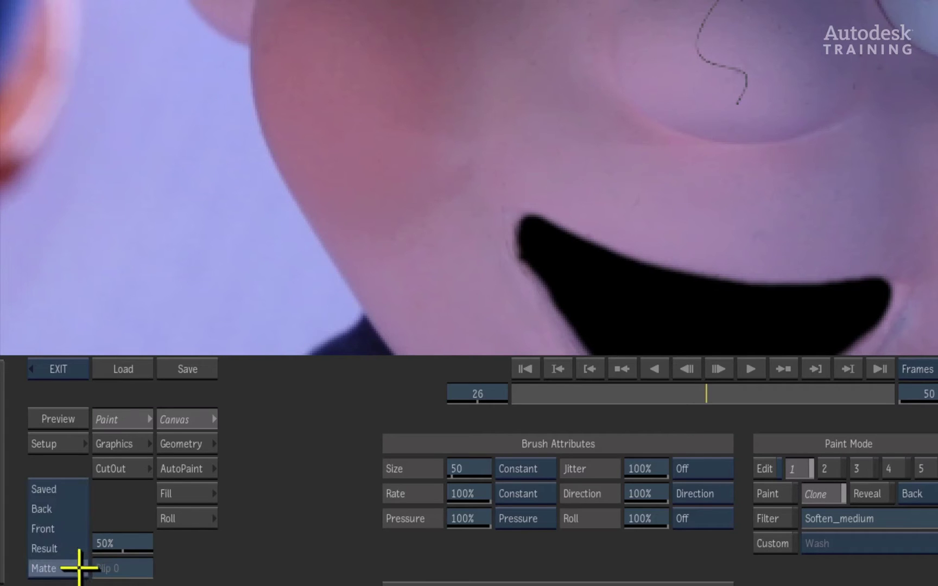
click(66, 510)
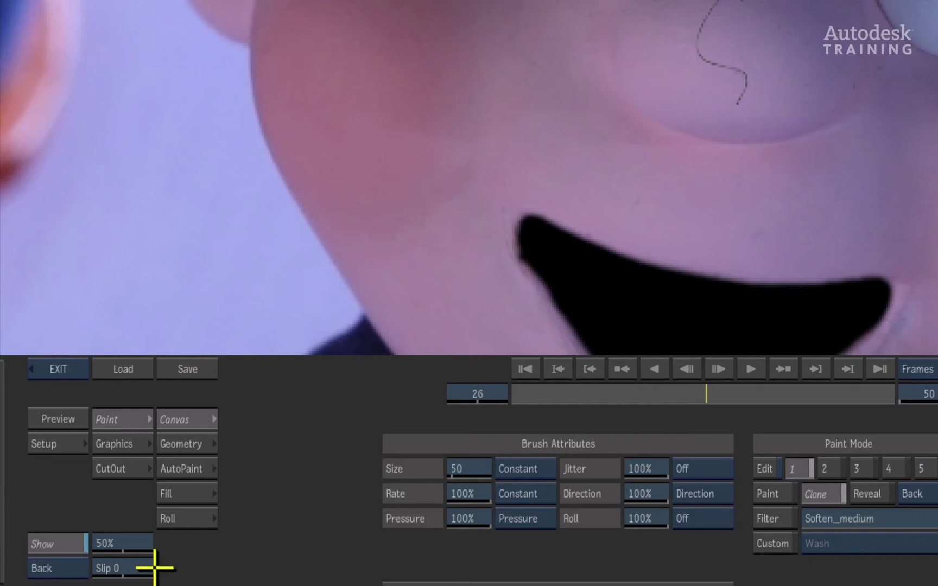
- Set the Back clone source's slip to -1 frame on the calculator keypad
click(132, 566)
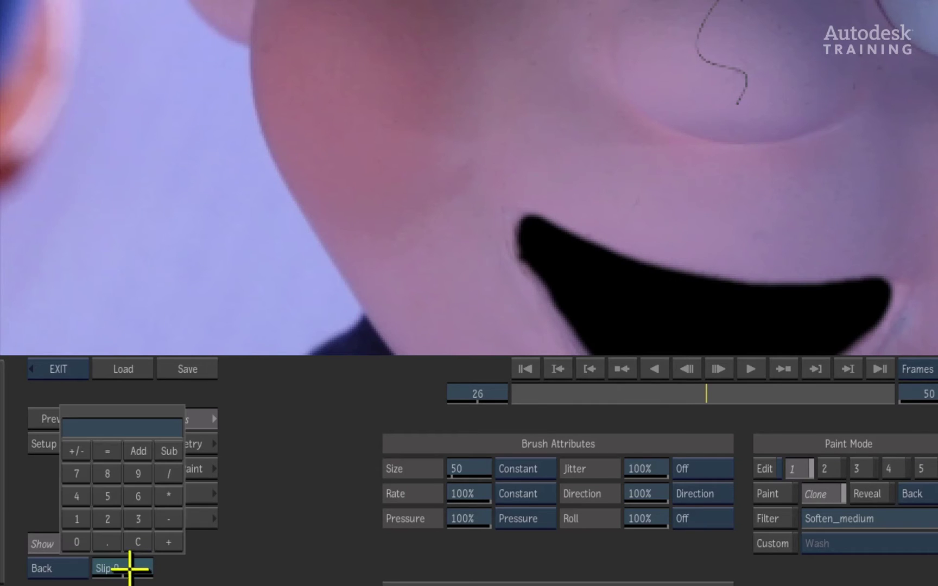
click(78, 517)
click(68, 447)
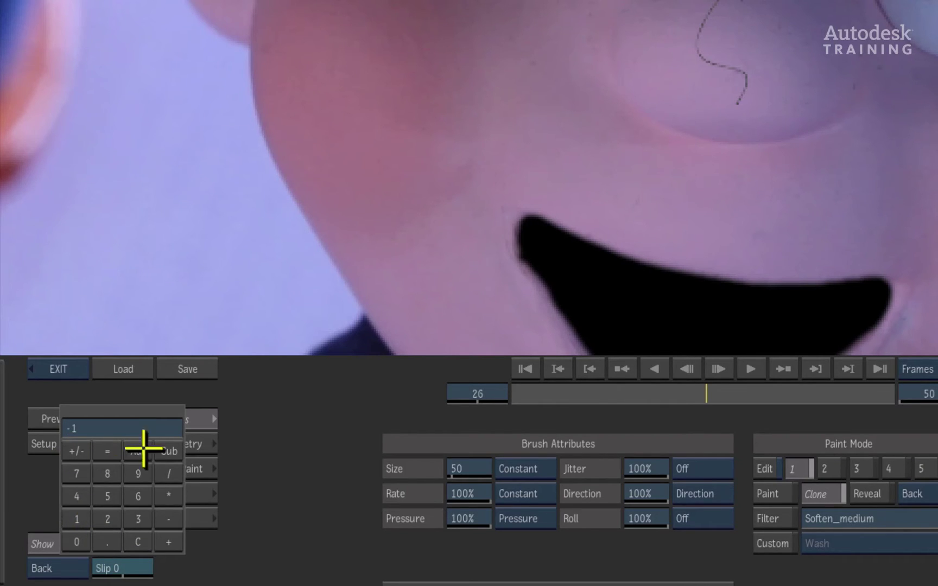
click(138, 426)
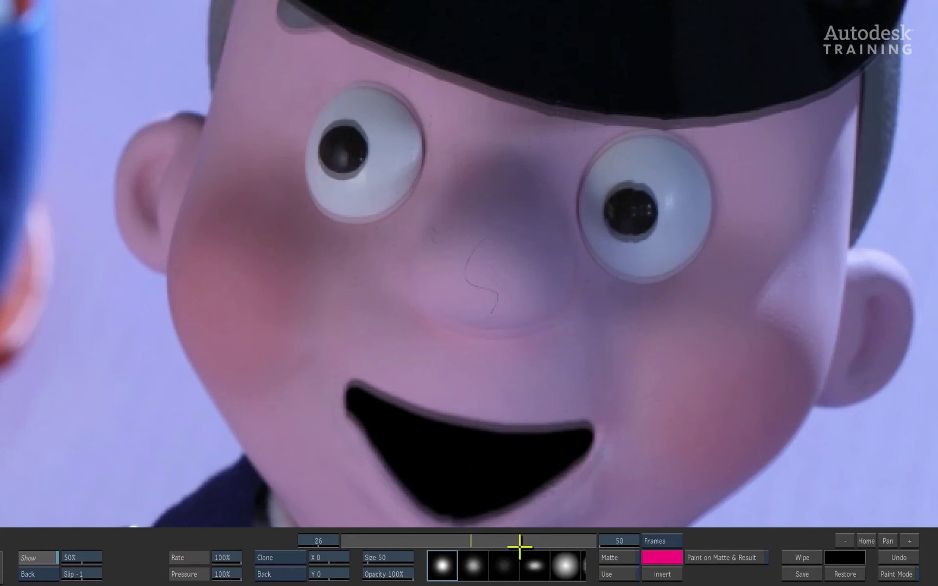
- Scrub nearby frames, then define the clone source on clean skin below the nose
drag(522, 542, 527, 541)
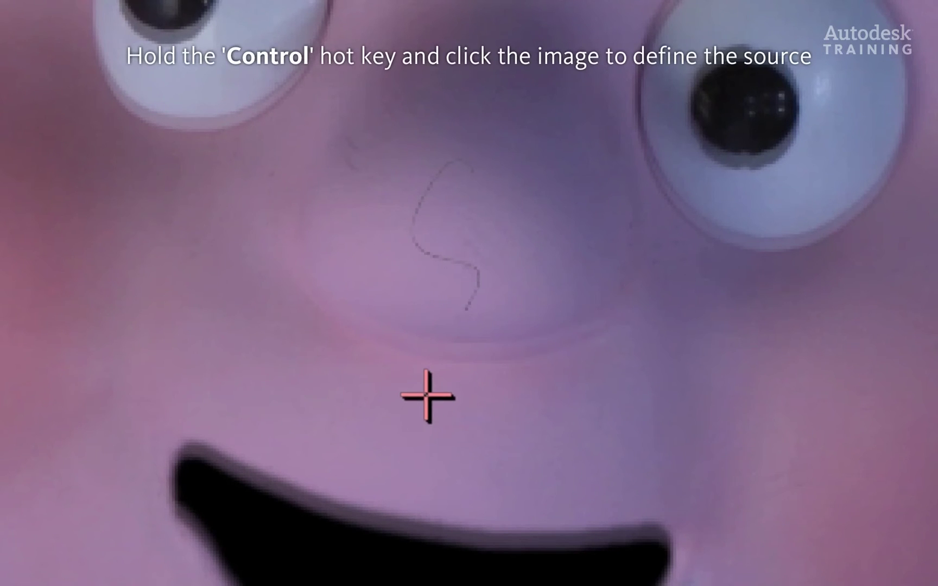
ctrl+click(455, 341)
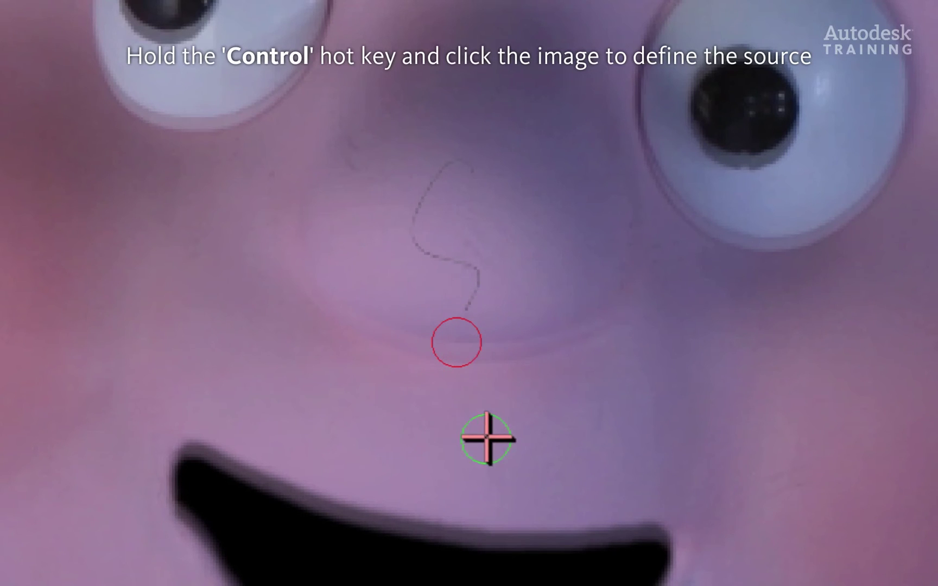
- Set a clone offset of X 3, Y 7, shrink the brush to 25, and clone over the nose hair
click(453, 372)
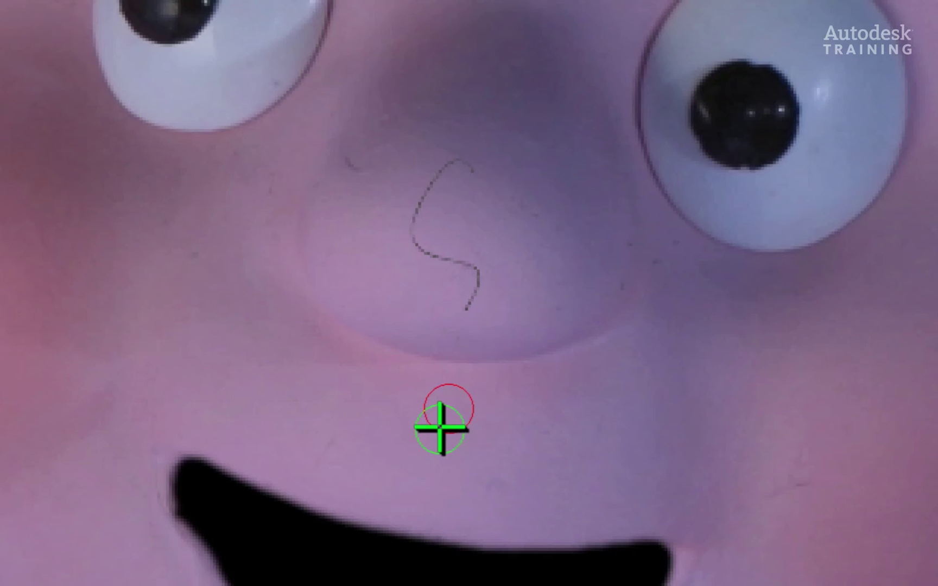
drag(426, 376, 420, 436)
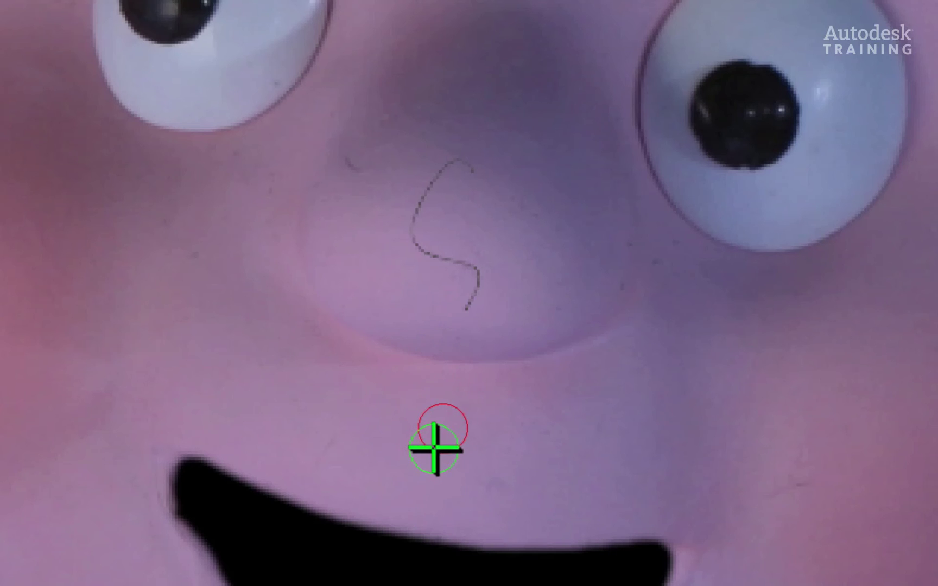
mouse_move(438, 450)
mouse_down()
mouse_move(446, 446)
mouse_move(422, 444)
mouse_move(469, 447)
mouse_move(424, 433)
mouse_move(508, 397)
mouse_move(532, 341)
mouse_move(474, 365)
mouse_move(502, 347)
mouse_move(499, 326)
mouse_move(456, 366)
mouse_move(475, 330)
mouse_move(463, 317)
mouse_up()
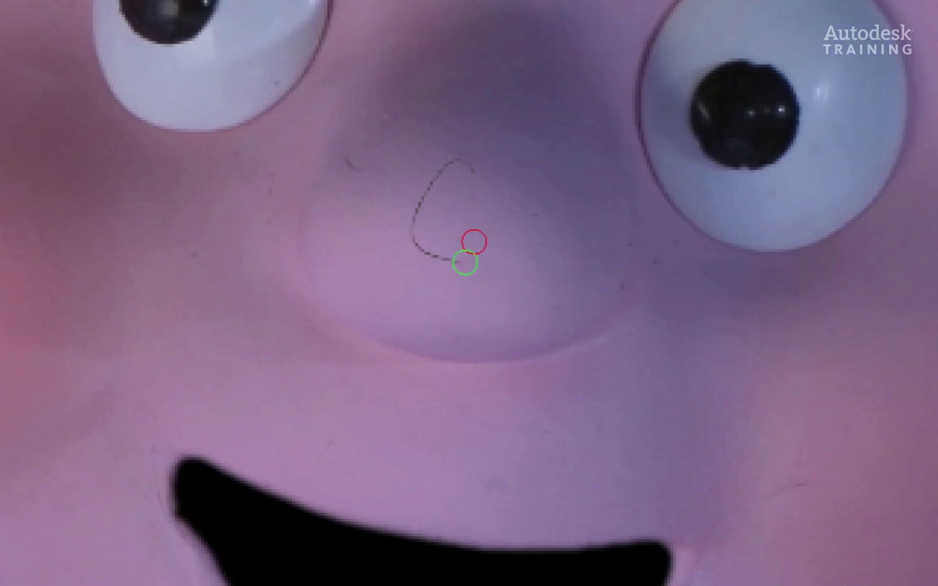
drag(471, 167, 503, 428)
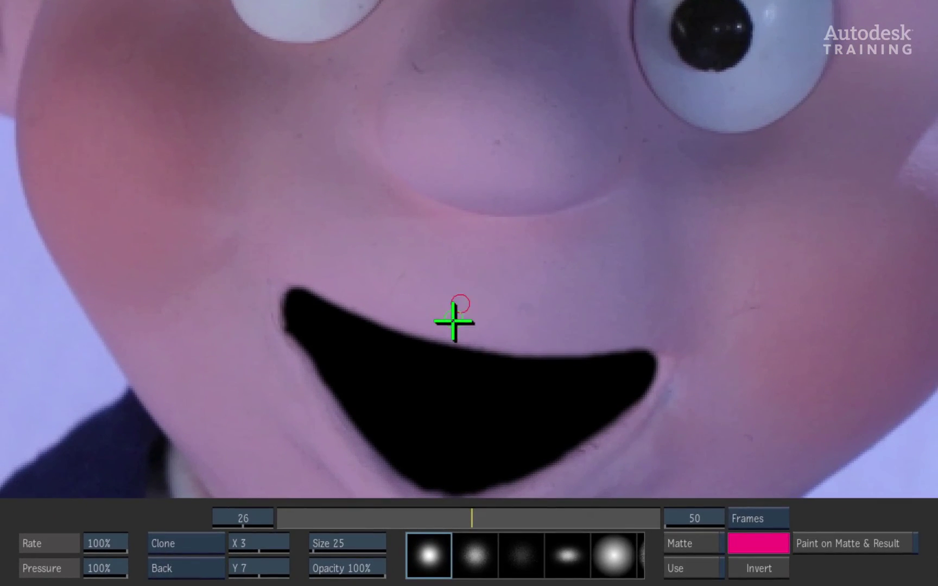
- Switch to Reveal mode and paint the mouth's upper edge with a size 133 brush
click(198, 541)
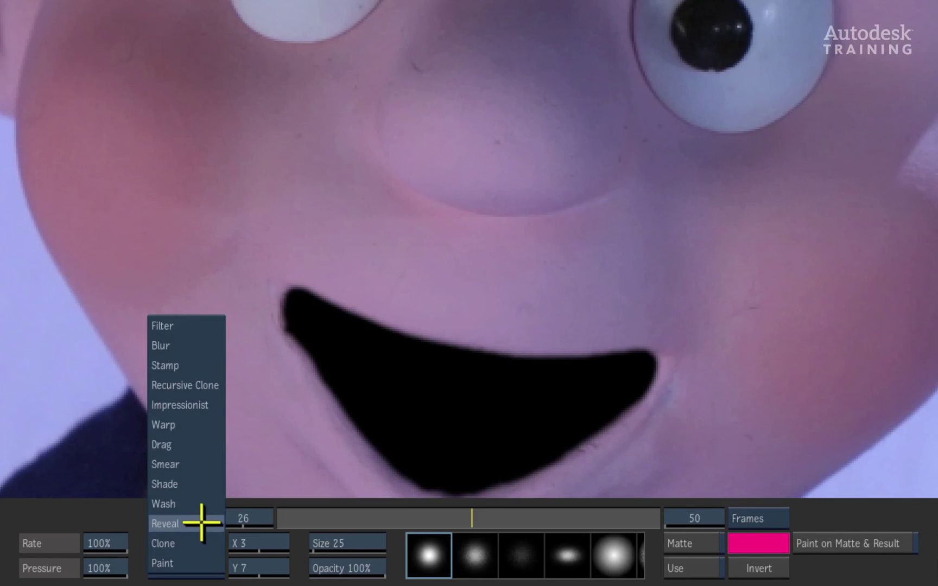
click(201, 522)
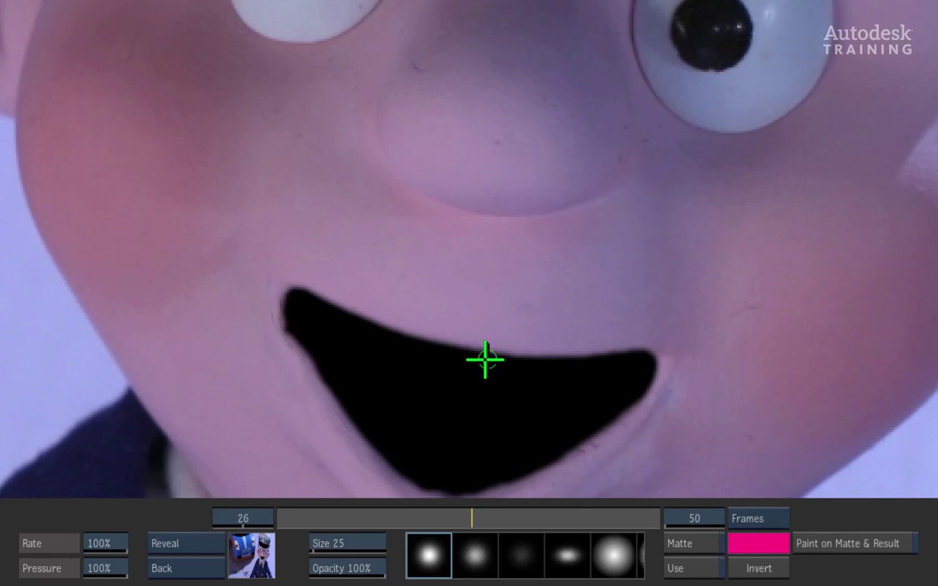
mouse_move(430, 265)
mouse_down()
mouse_move(425, 320)
mouse_move(480, 304)
mouse_move(483, 321)
mouse_move(560, 330)
mouse_move(470, 317)
mouse_move(562, 362)
mouse_move(453, 325)
mouse_move(530, 338)
mouse_move(386, 307)
mouse_move(532, 344)
mouse_move(457, 317)
mouse_move(539, 355)
mouse_move(480, 385)
mouse_move(451, 380)
mouse_move(476, 368)
mouse_up()
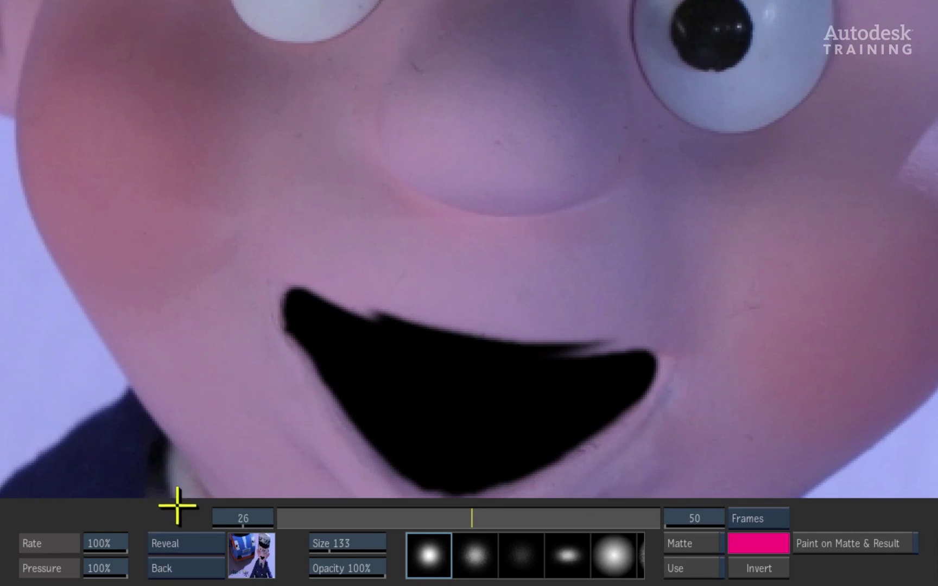
- Change the reveal source to Front and paint away the black smear on the upper mouth edge
click(201, 567)
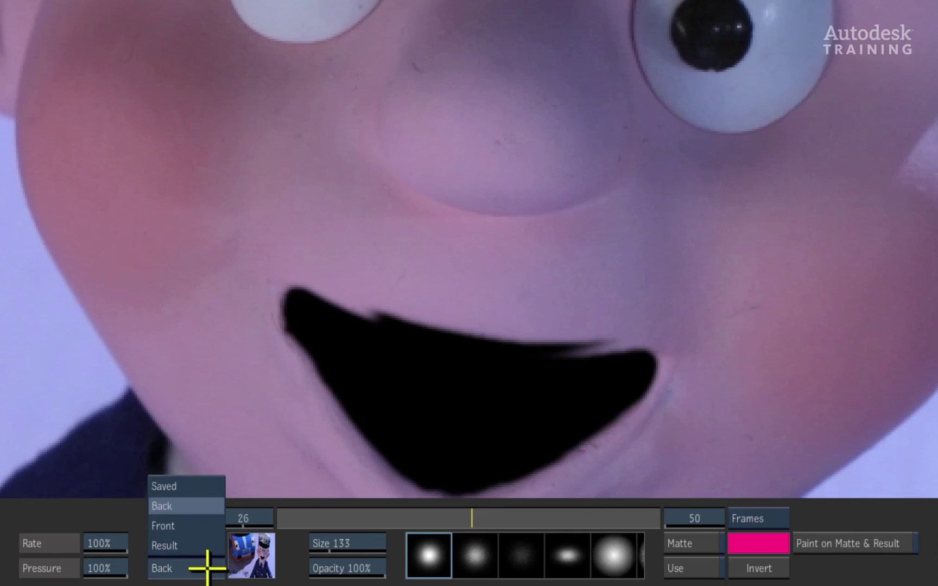
click(204, 525)
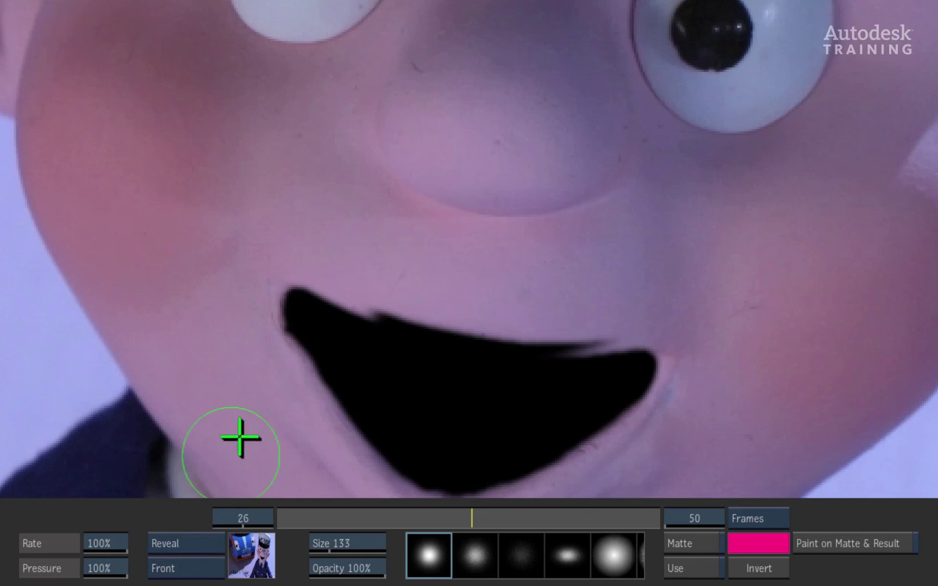
mouse_move(391, 318)
mouse_down()
mouse_move(472, 332)
mouse_move(604, 327)
mouse_move(582, 337)
mouse_move(470, 341)
mouse_move(366, 321)
mouse_up()
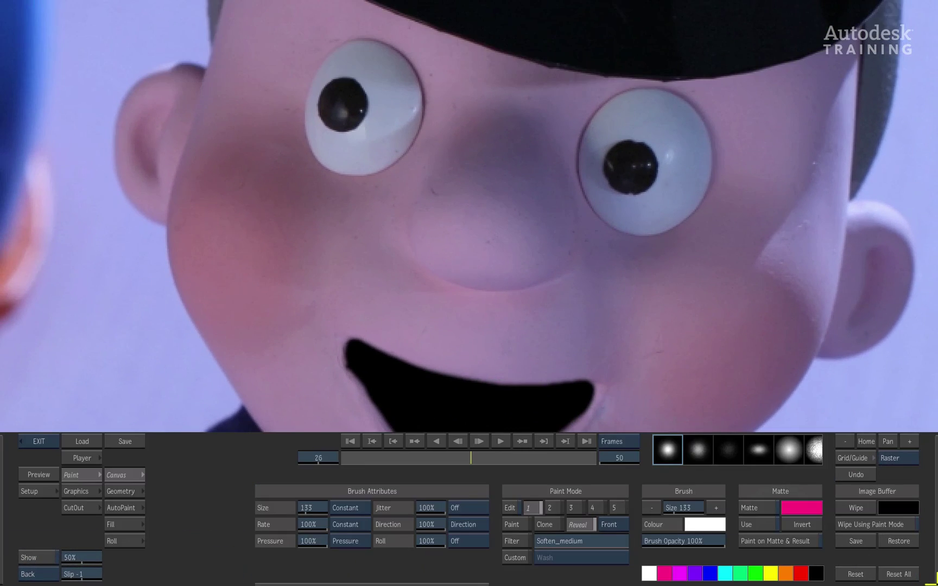
- Reset to the full policeman-and-car frame and collapse the Paint controls into the compact bar
click(865, 442)
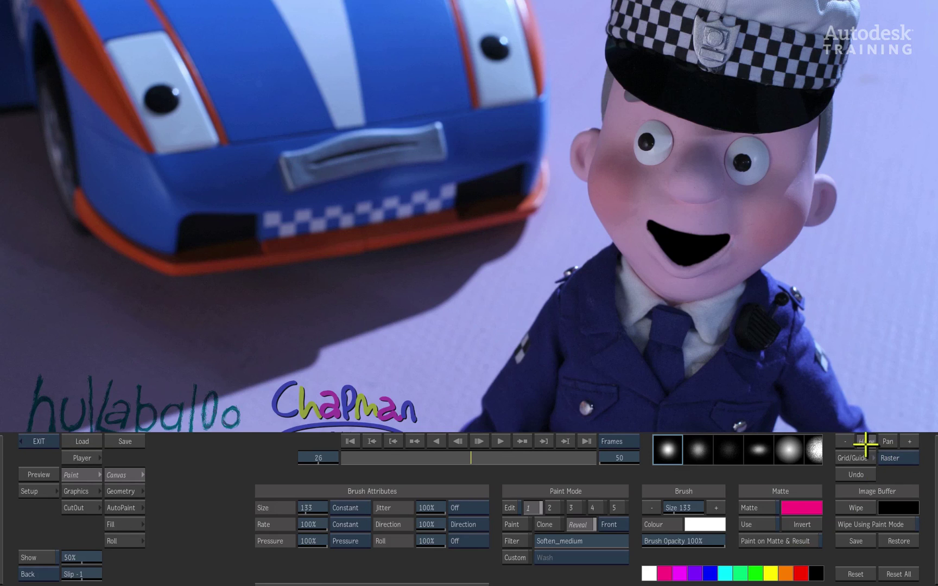
click(853, 570)
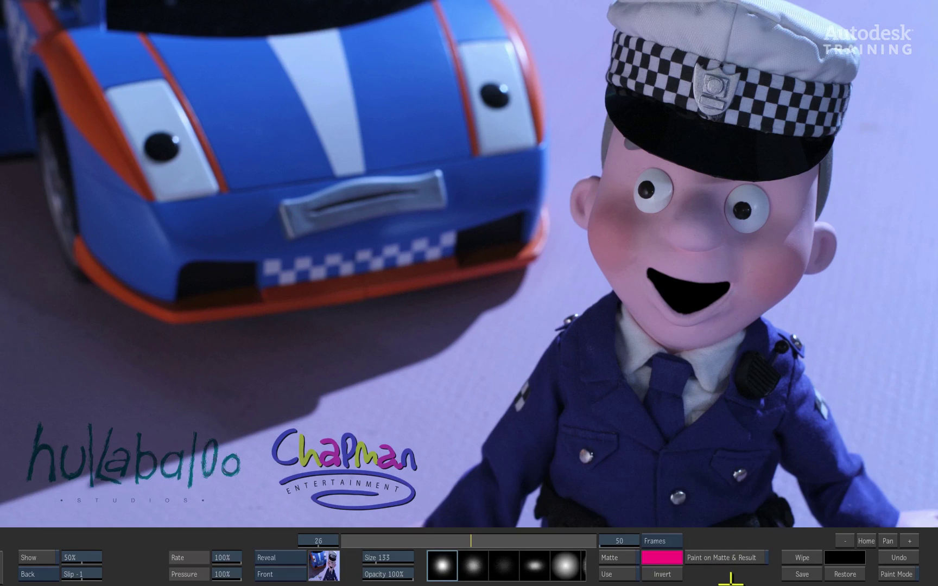